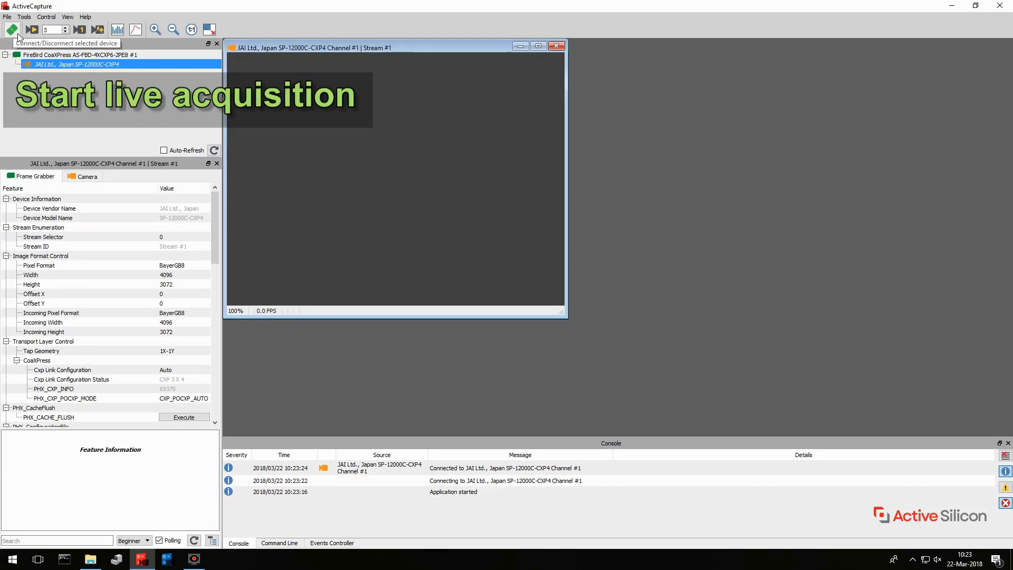
Start live acquisition from the JAI camera, fit the image to the stream window and enlarge that window
click(32, 30)
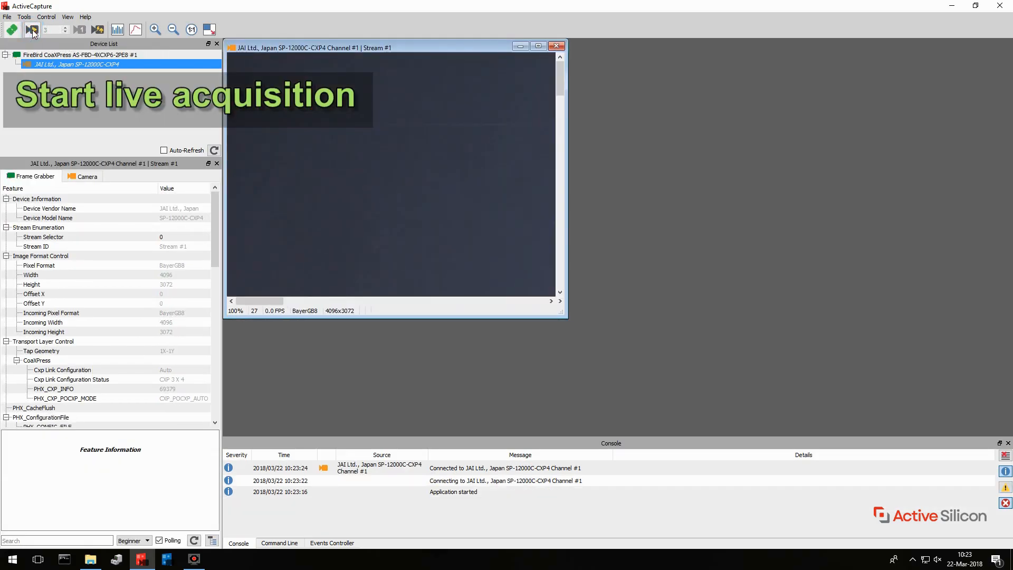
click(209, 30)
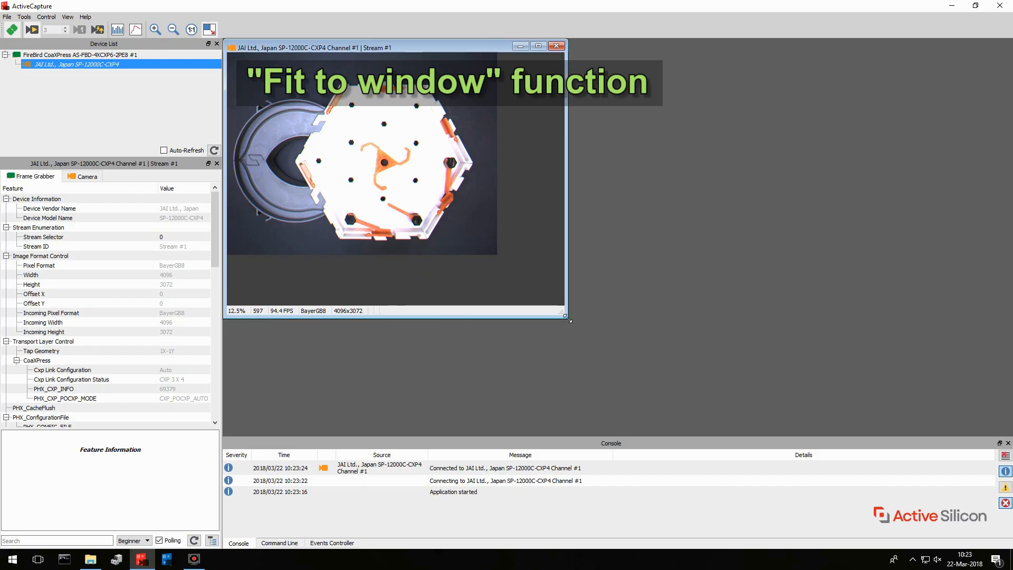
drag(568, 319, 791, 433)
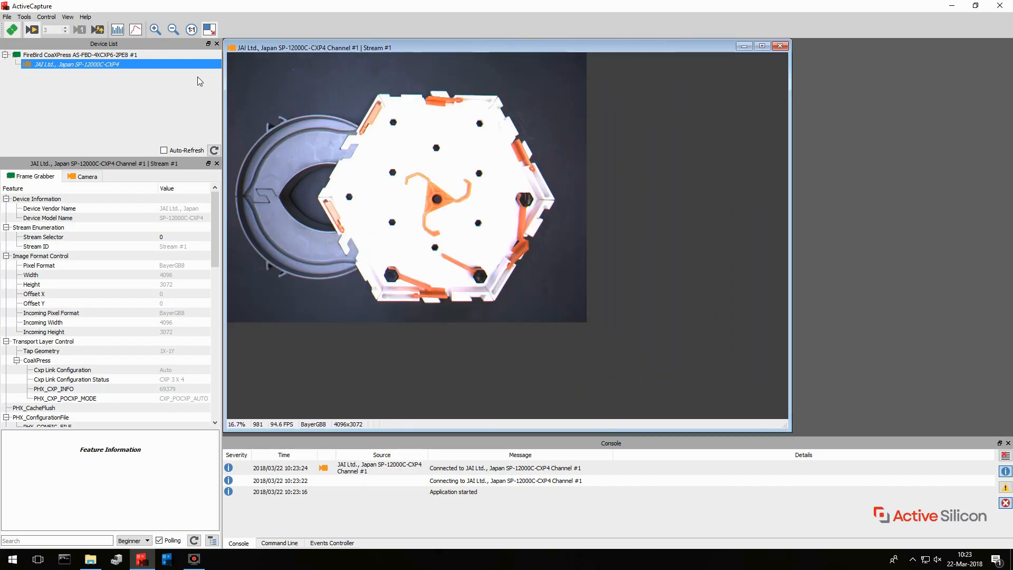
Zoom the live image to 100% on the black-and-red part, and return to a 25% view of the hexagonal plate
click(154, 30)
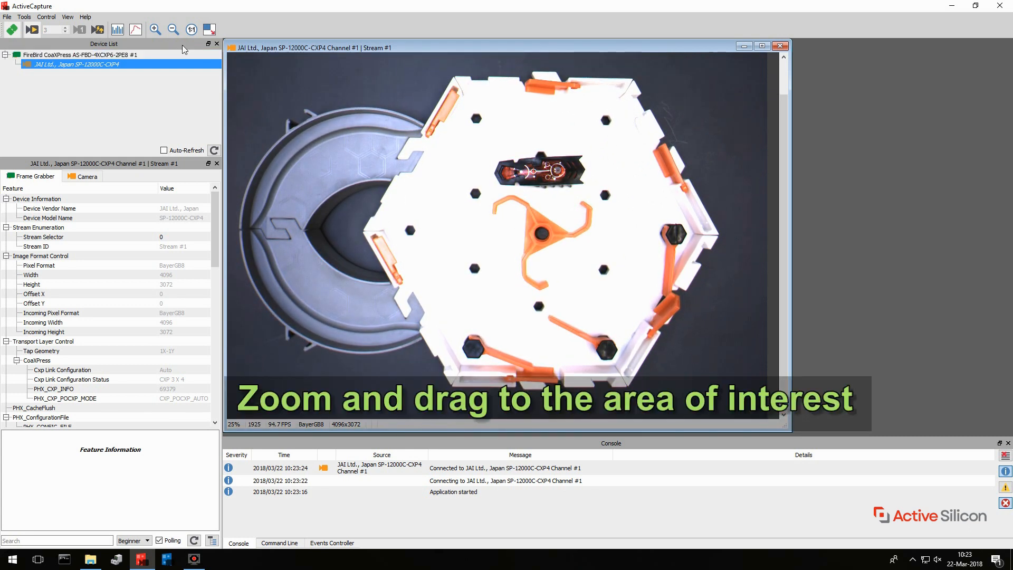
click(155, 30)
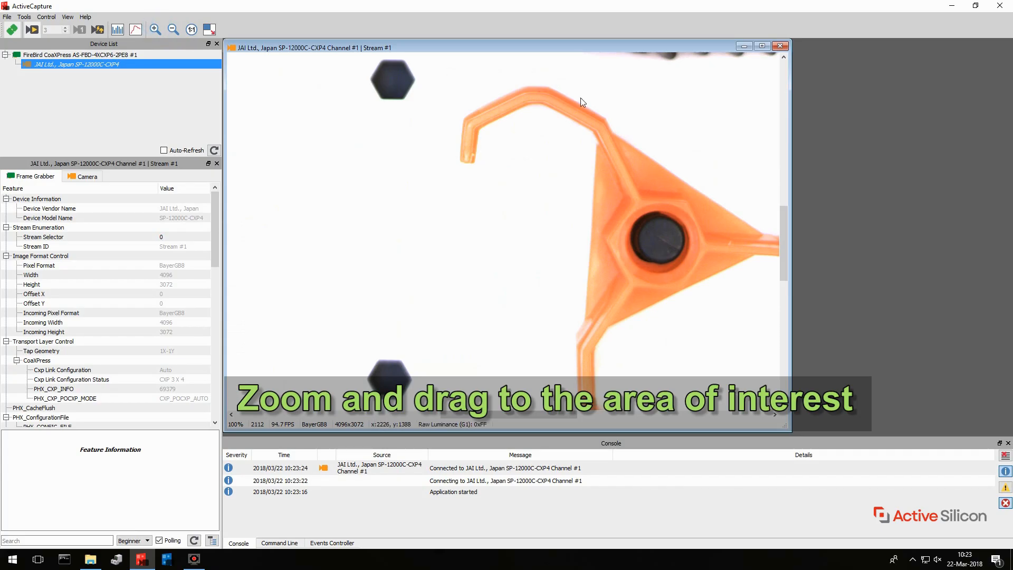
drag(580, 97, 423, 335)
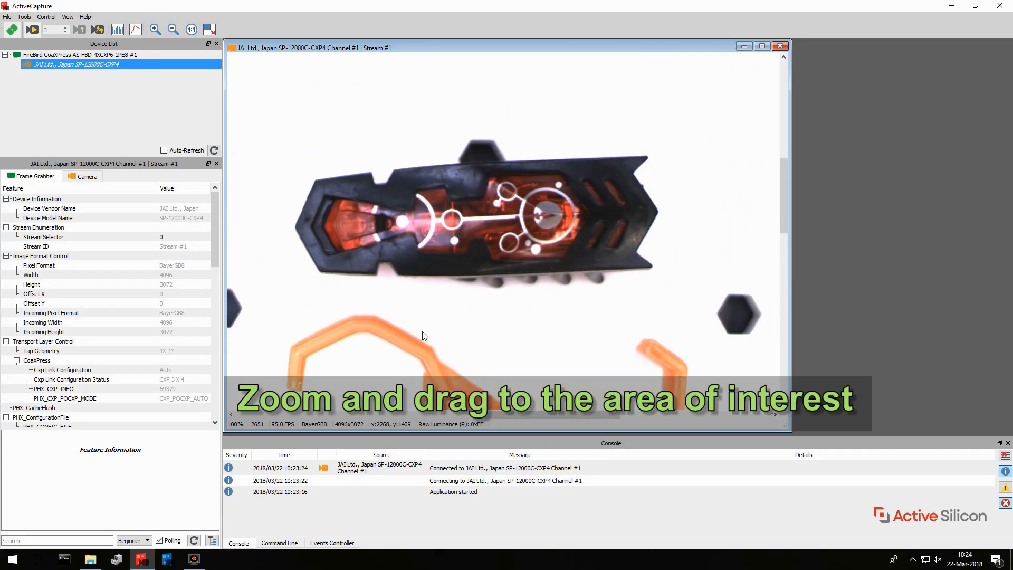
click(173, 29)
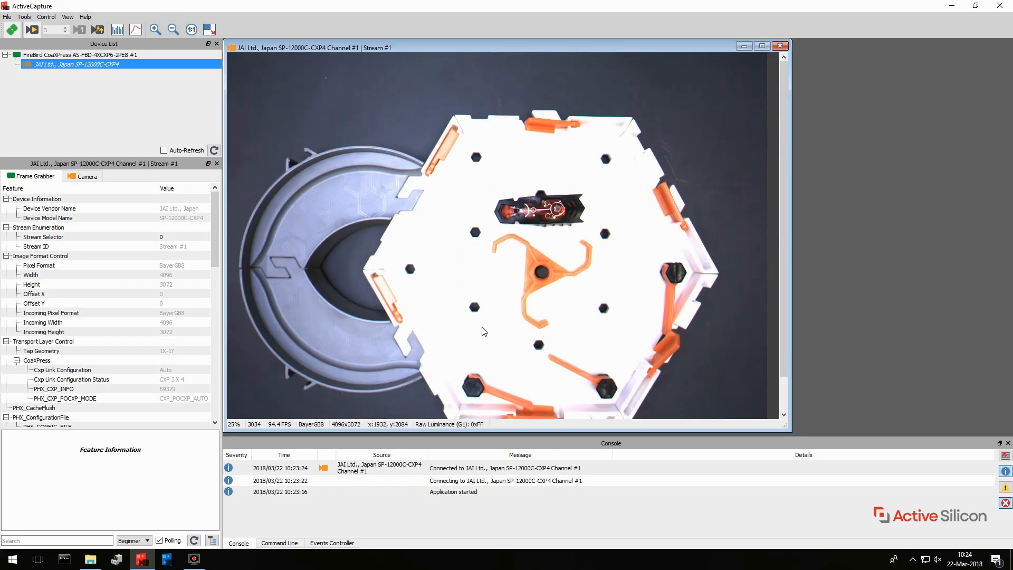
drag(484, 331, 492, 295)
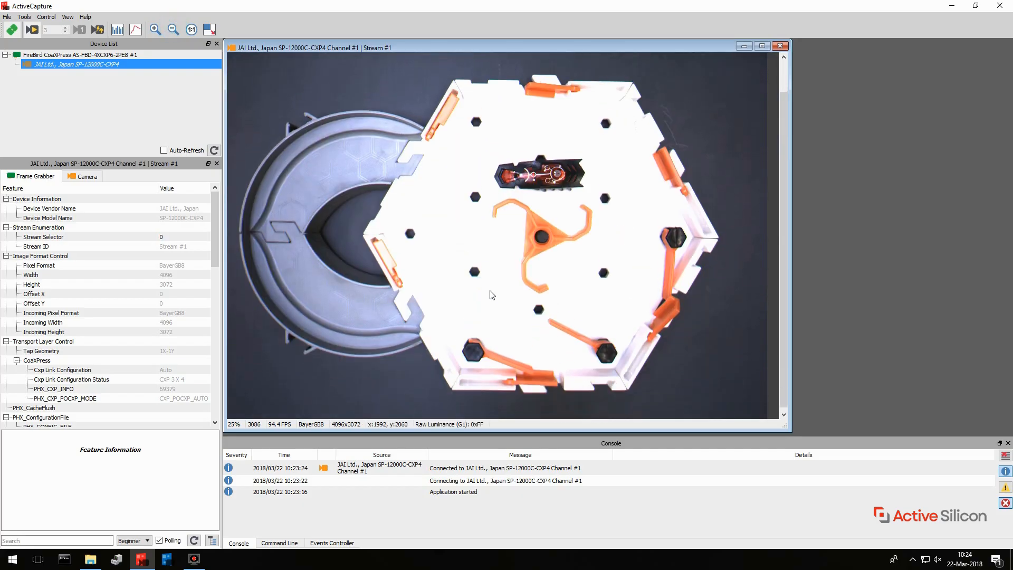
Lower the camera's Exposure Time in its Acquisition Control features
click(84, 177)
scroll(170, 342, down, 9)
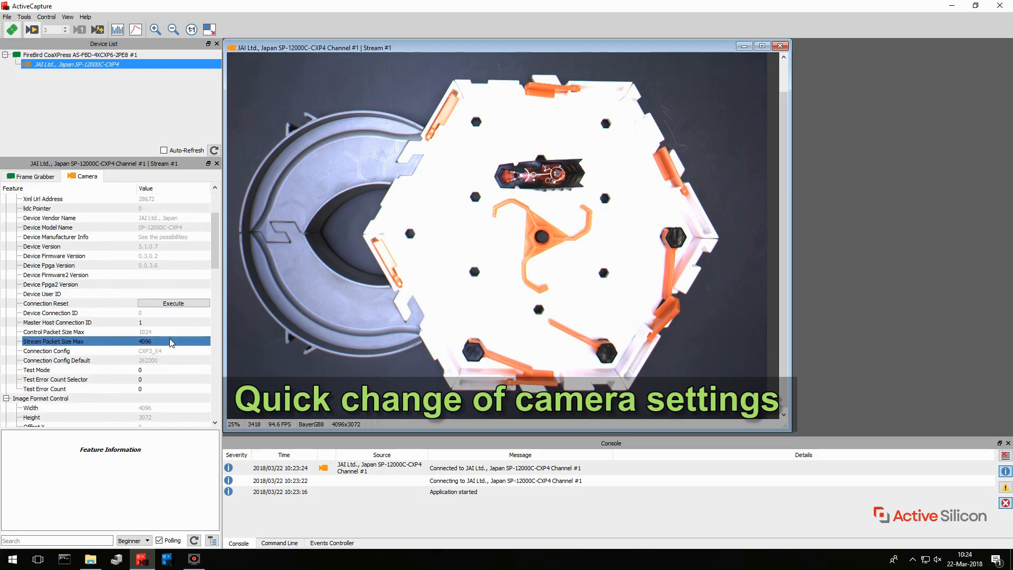
scroll(170, 342, down, 2)
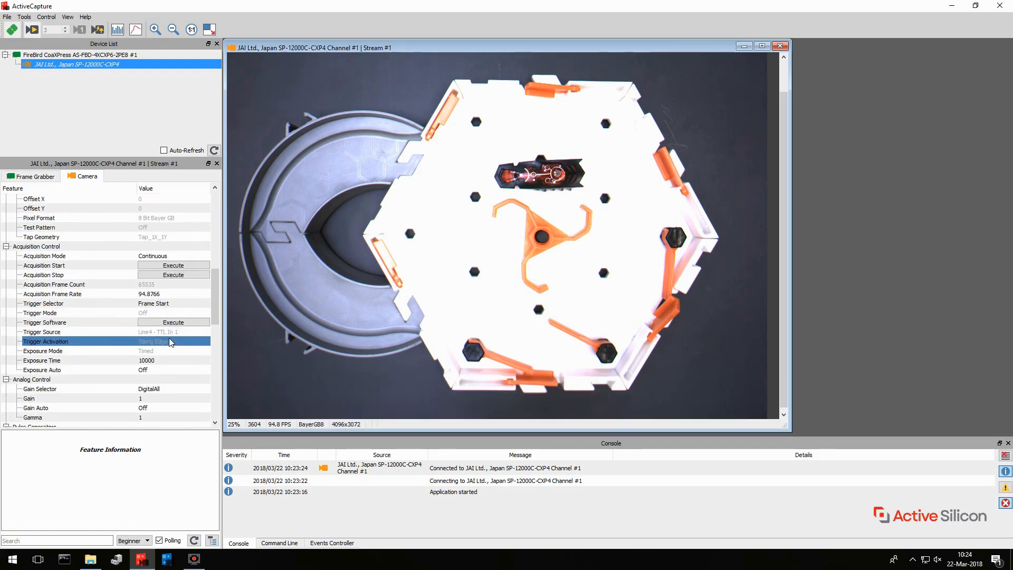
click(161, 363)
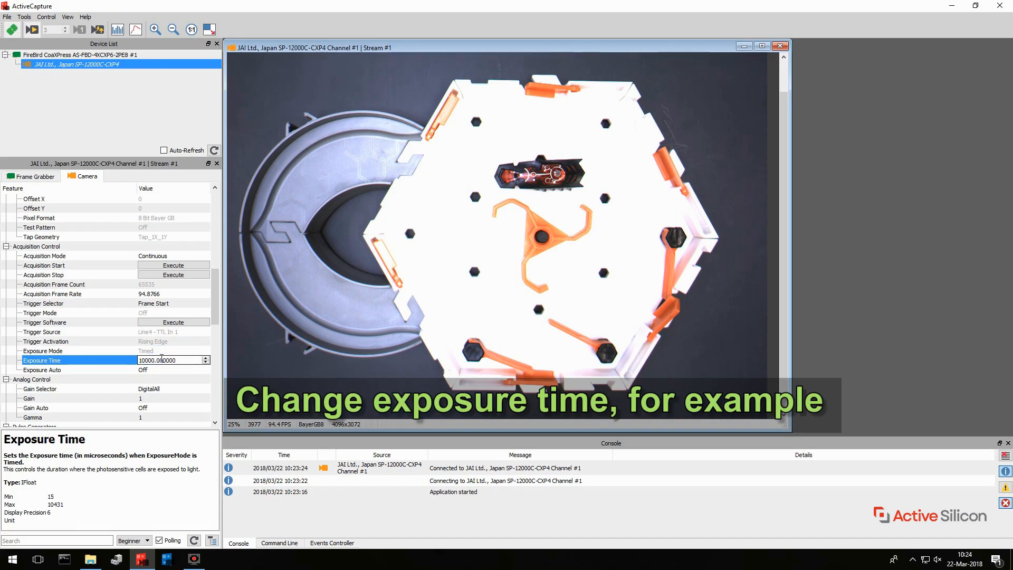
drag(155, 360, 138, 360)
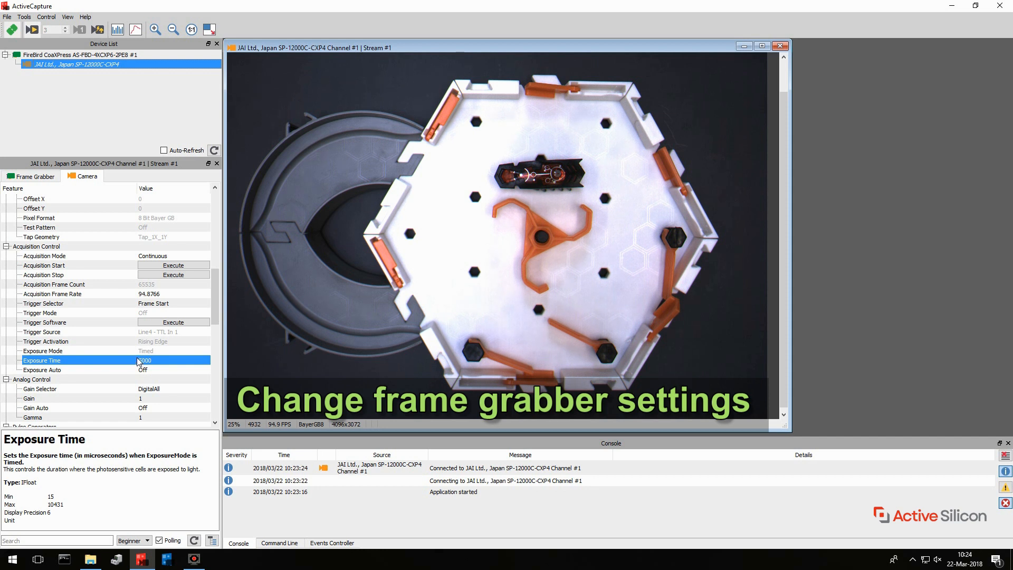
Stop acquisition to set the frame grabber's Cxp Link Configuration to CXP 6 X 4, and restart live acquisition
click(46, 177)
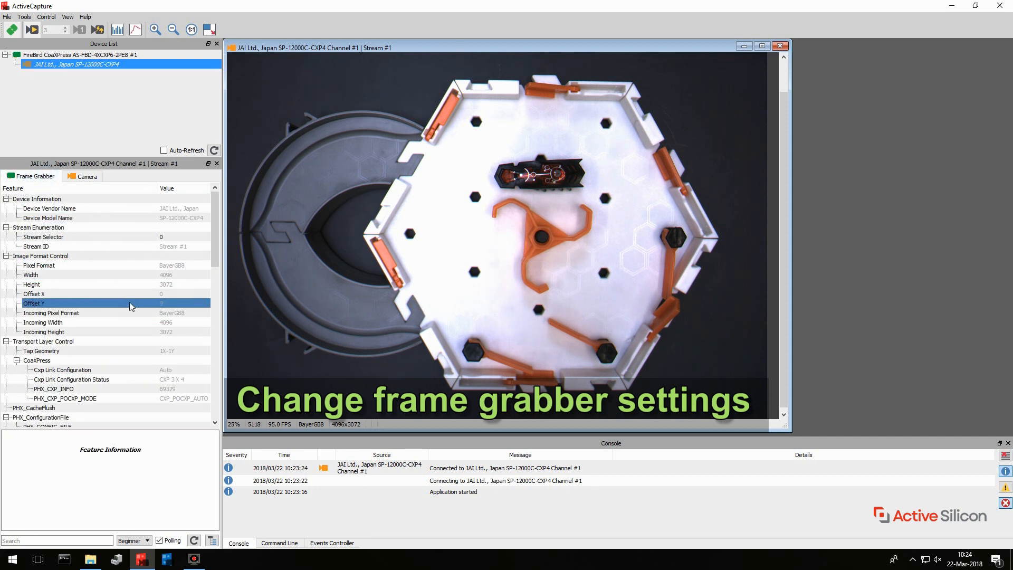
click(76, 200)
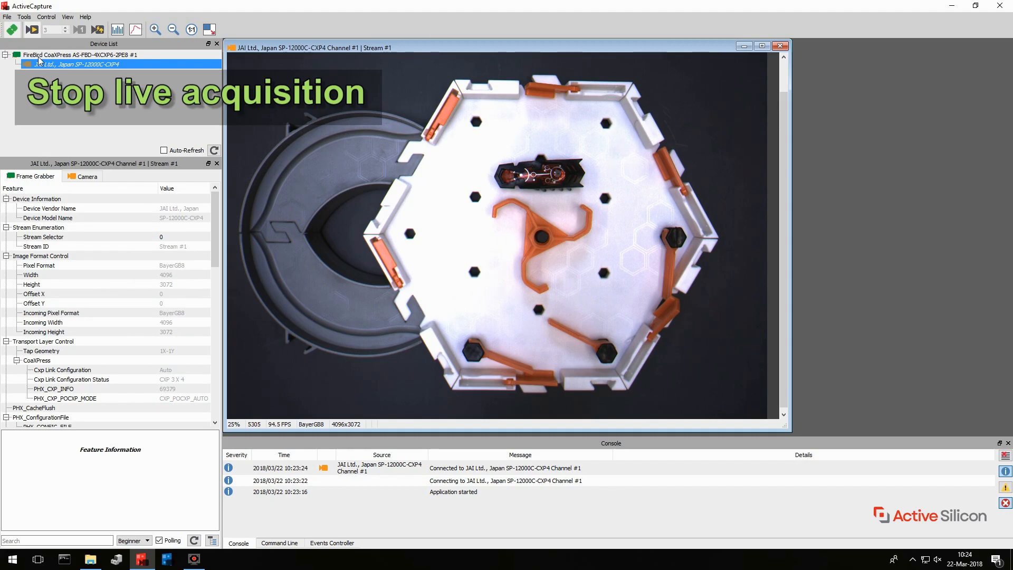
click(32, 29)
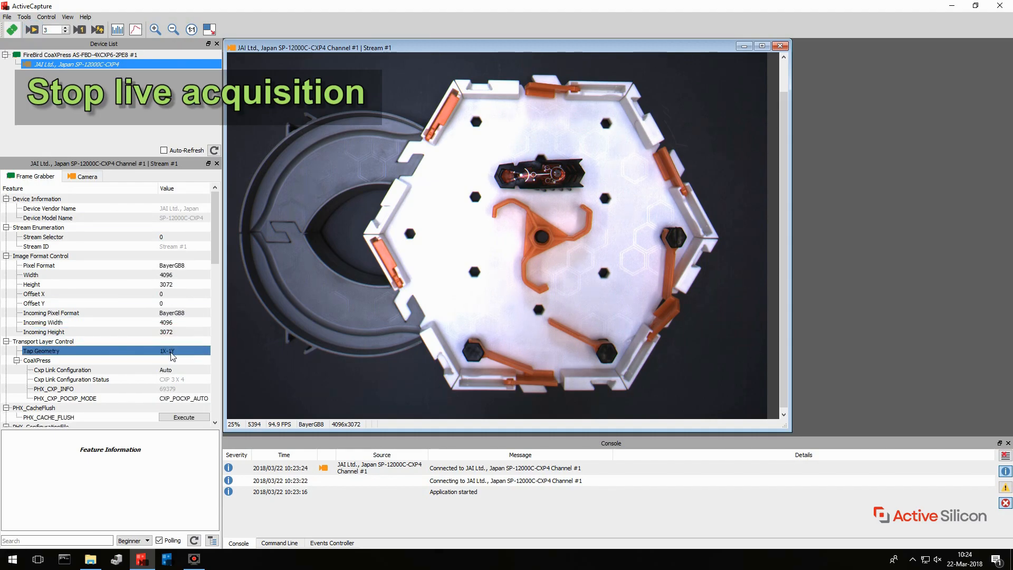
click(175, 370)
click(175, 372)
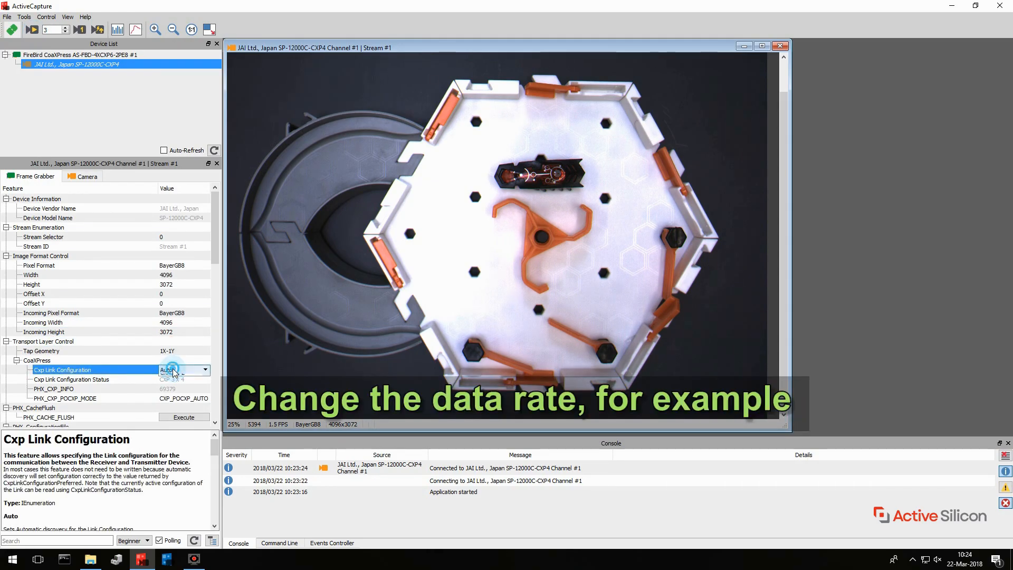
click(173, 372)
click(174, 439)
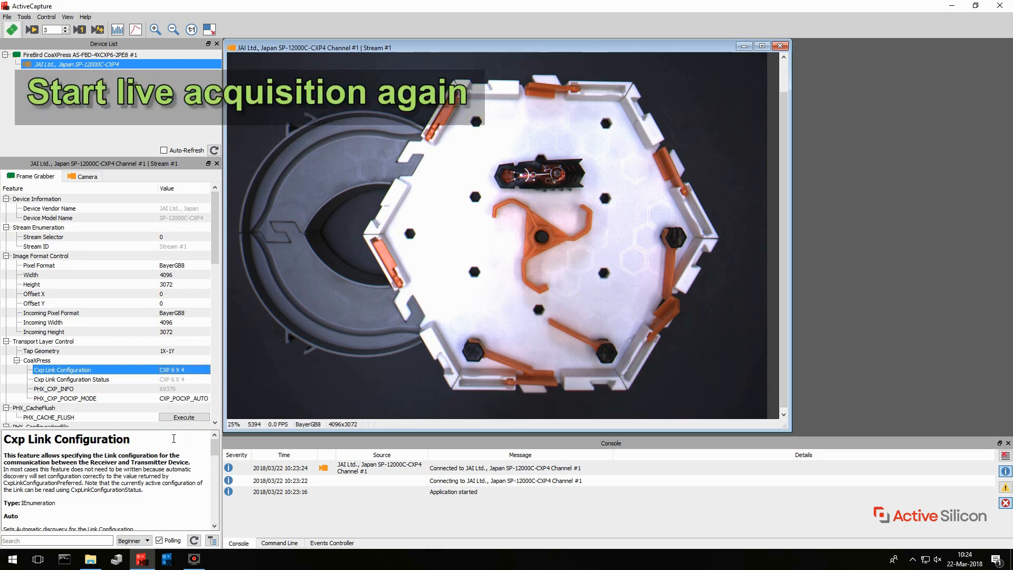
click(32, 31)
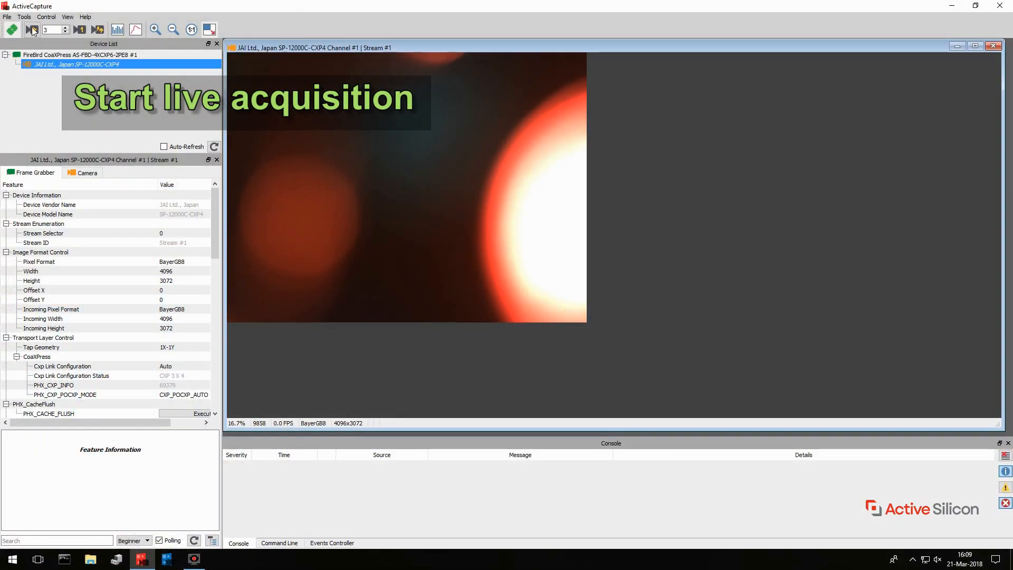
Start live acquisition with the image zoomed to 25%, and open the live histogram with the blue and green components hidden
click(33, 31)
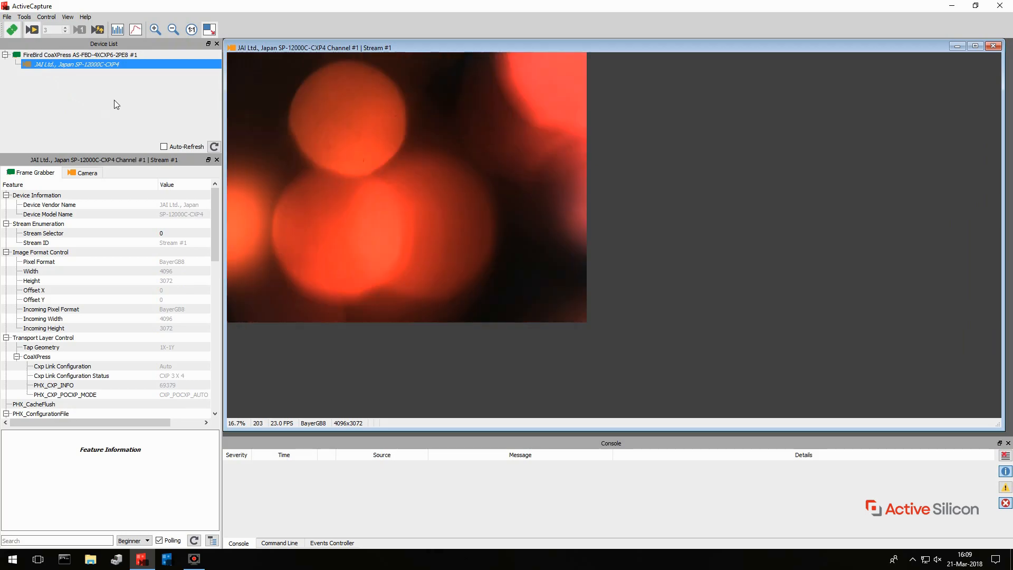
click(156, 30)
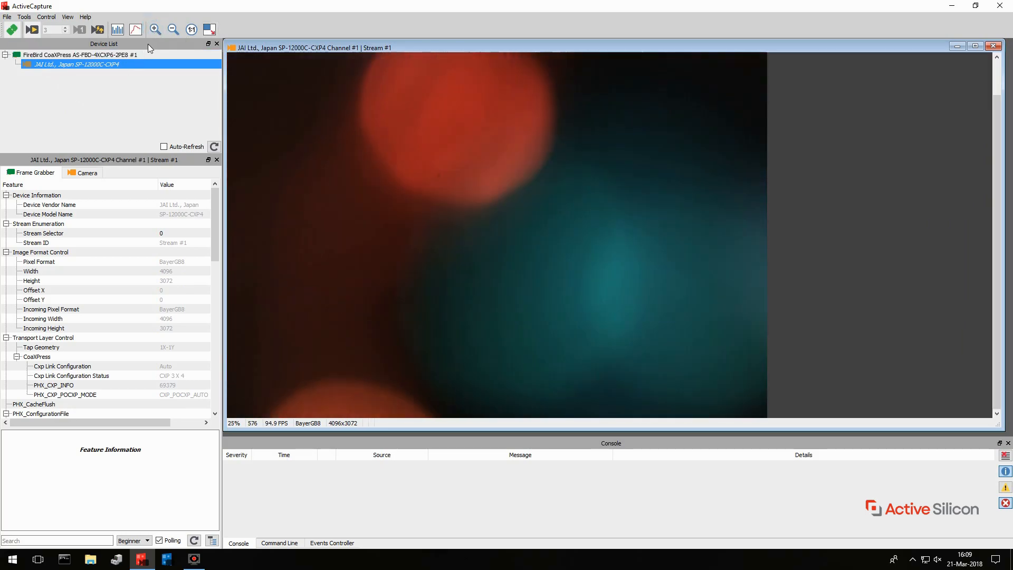
click(118, 30)
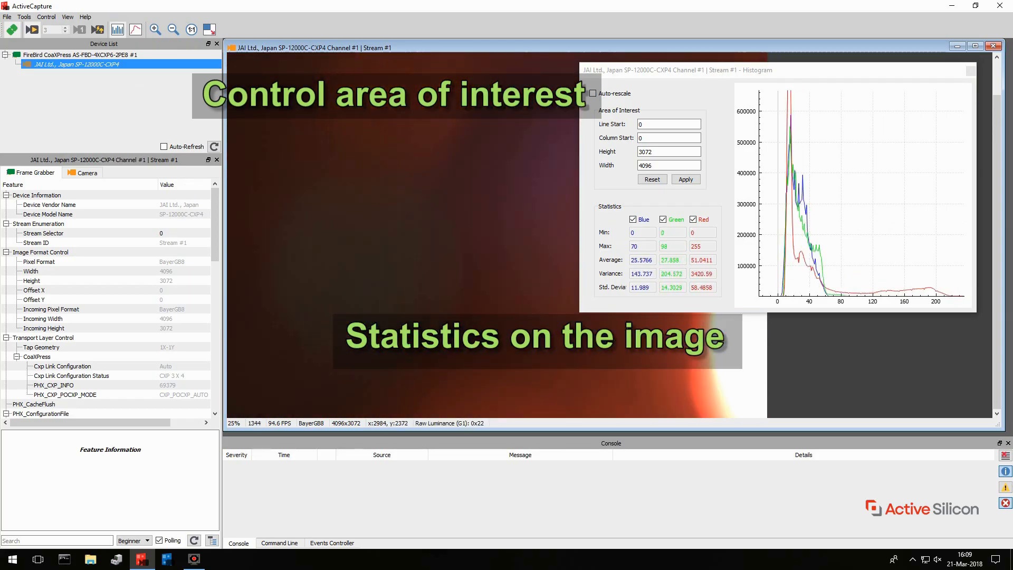
click(645, 222)
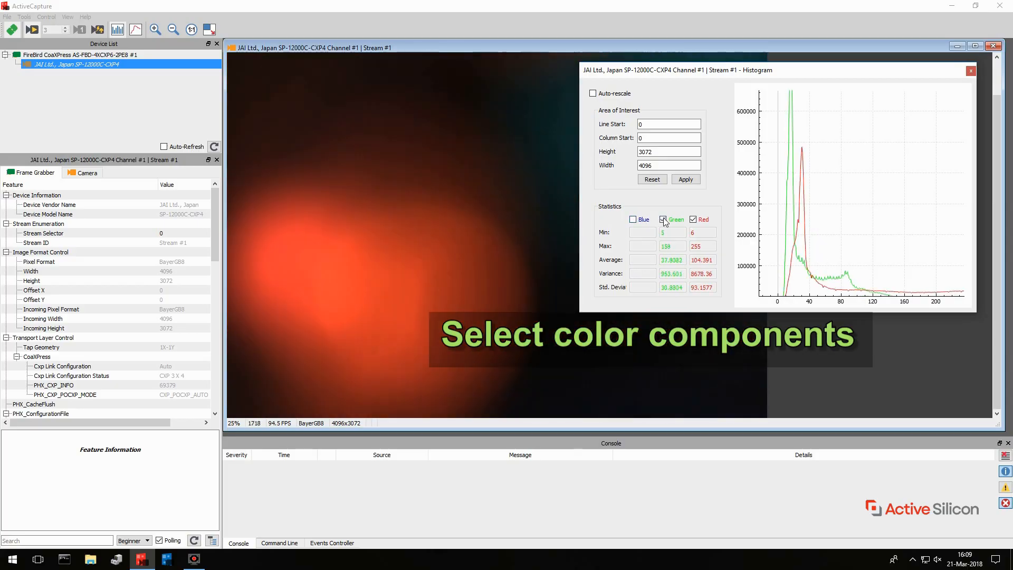
click(663, 219)
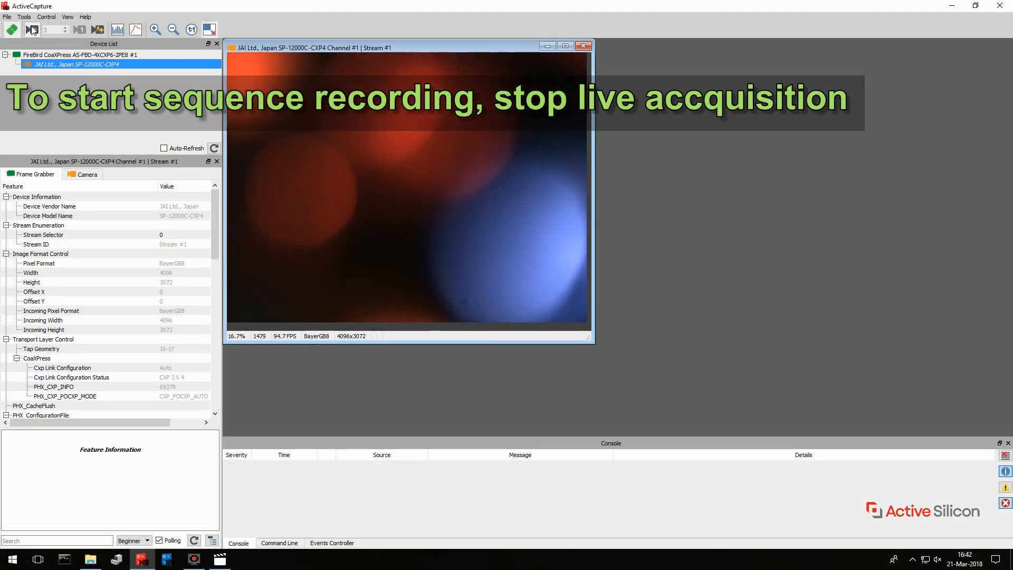
Stop live acquisition and record a single sequence of 300 frames from the camera
click(32, 30)
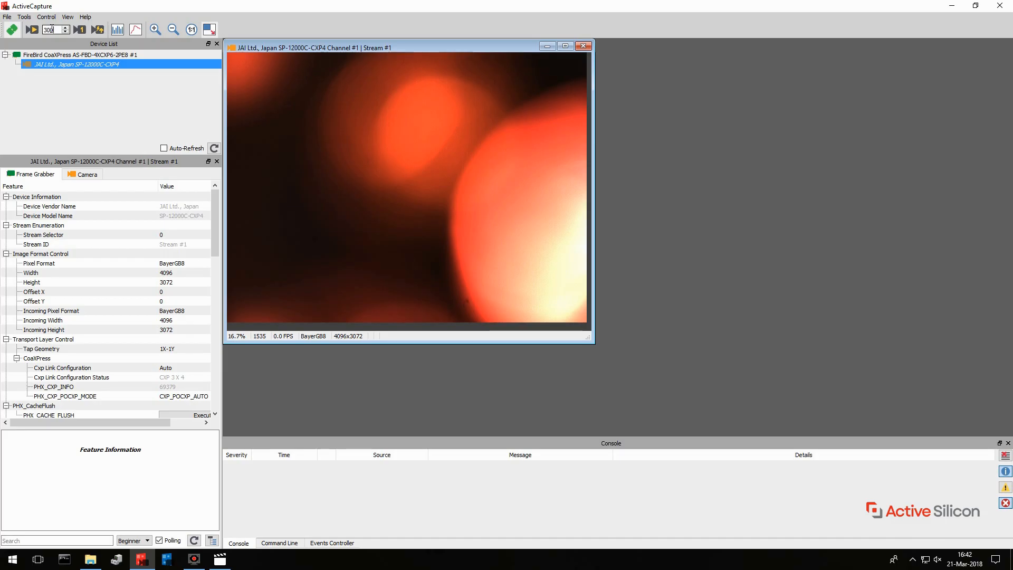
click(81, 30)
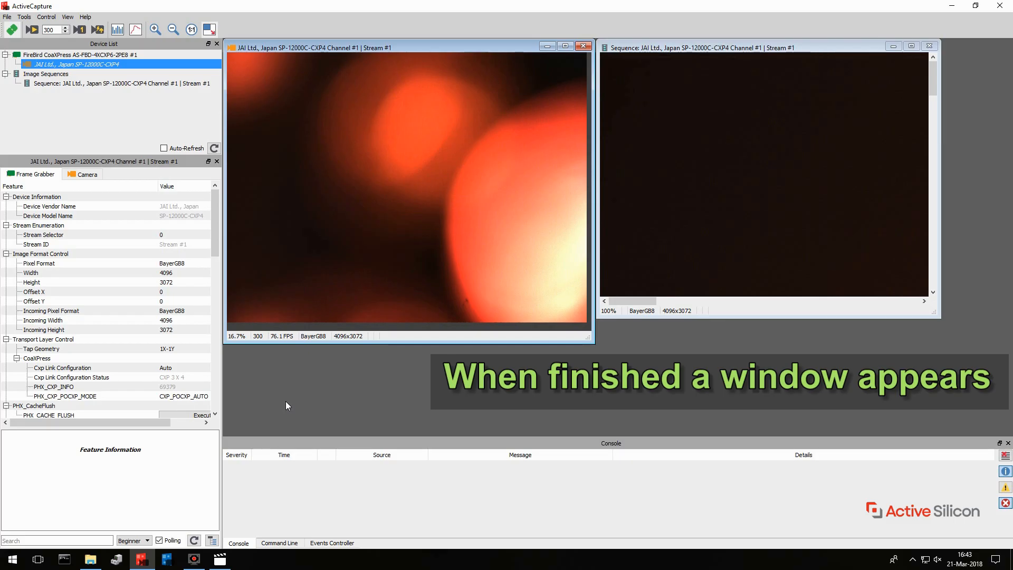
Enlarge the recorded sequence's window and fit the image to it
drag(935, 316, 965, 341)
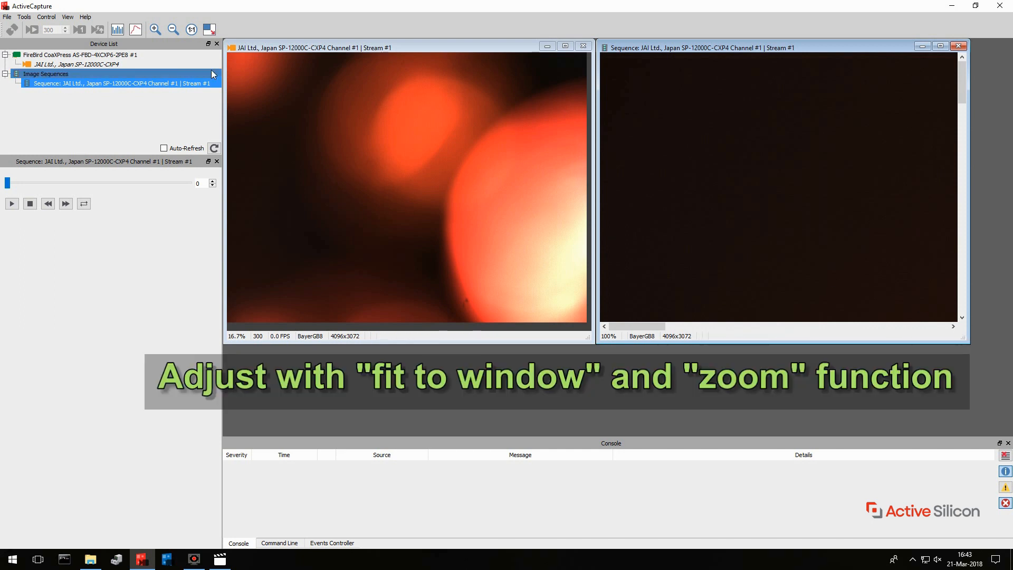
click(208, 30)
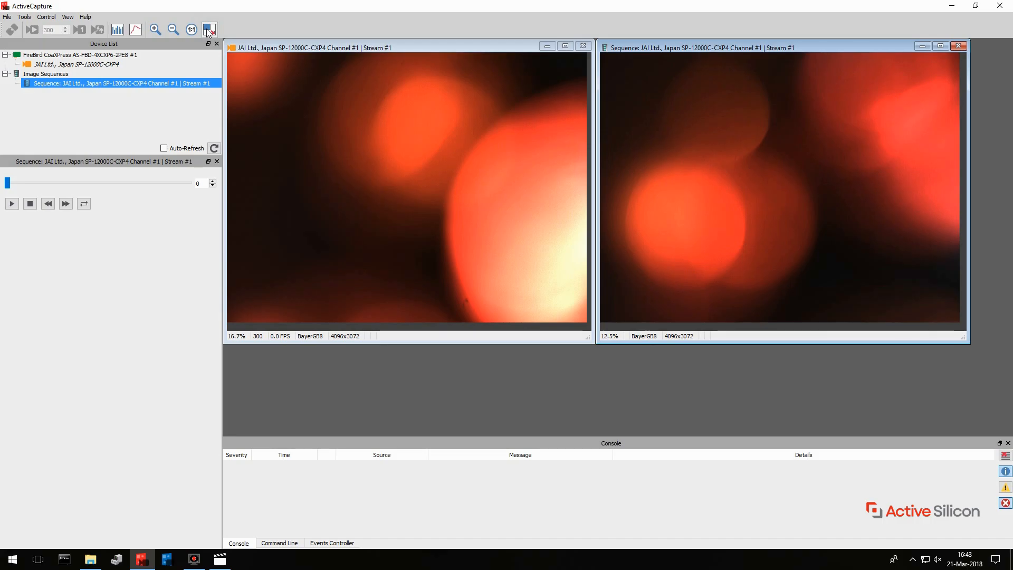
click(86, 75)
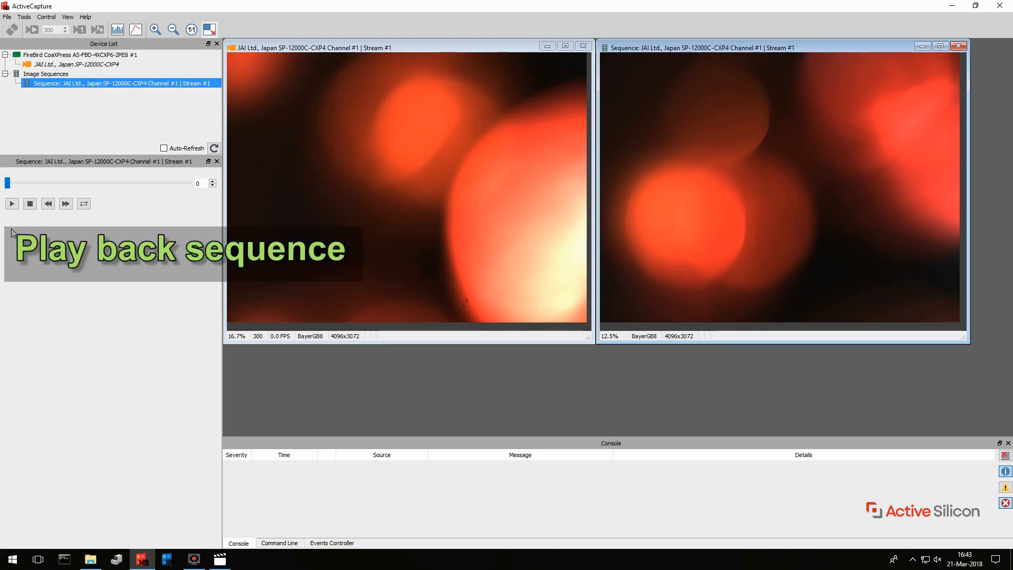
Play back the recorded sequence and open its 1D line profile, placed clear of the sequence image
click(11, 204)
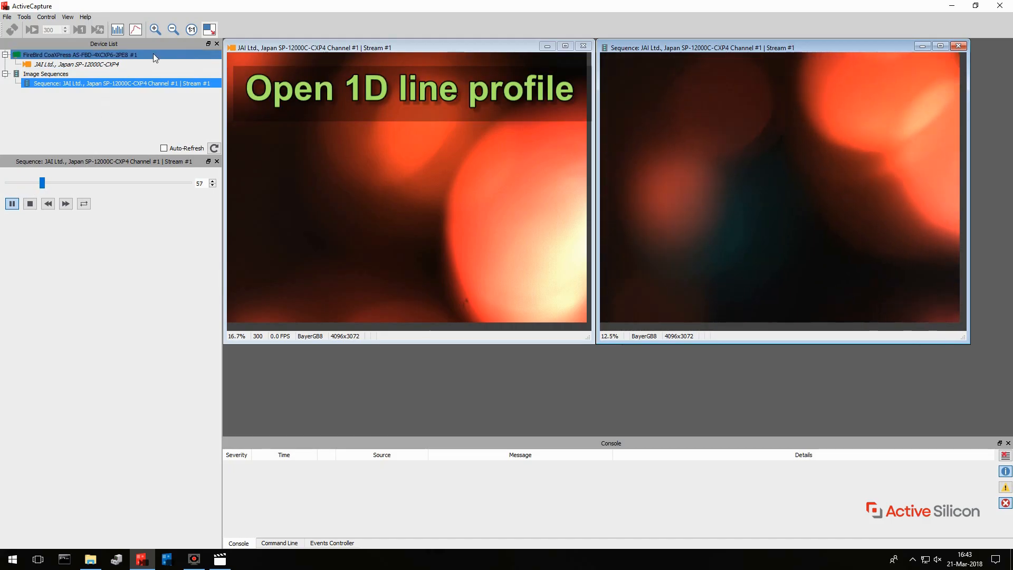
click(136, 30)
drag(599, 267, 138, 288)
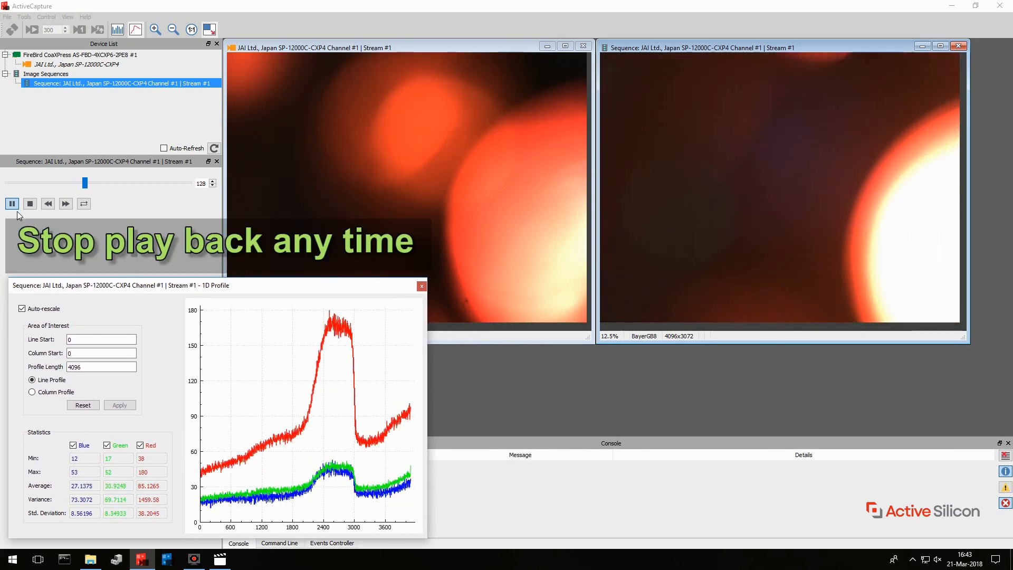
Pause playback, go to frame 72 of the sequence, and set the 1D profile's Line Start to 2048
click(13, 207)
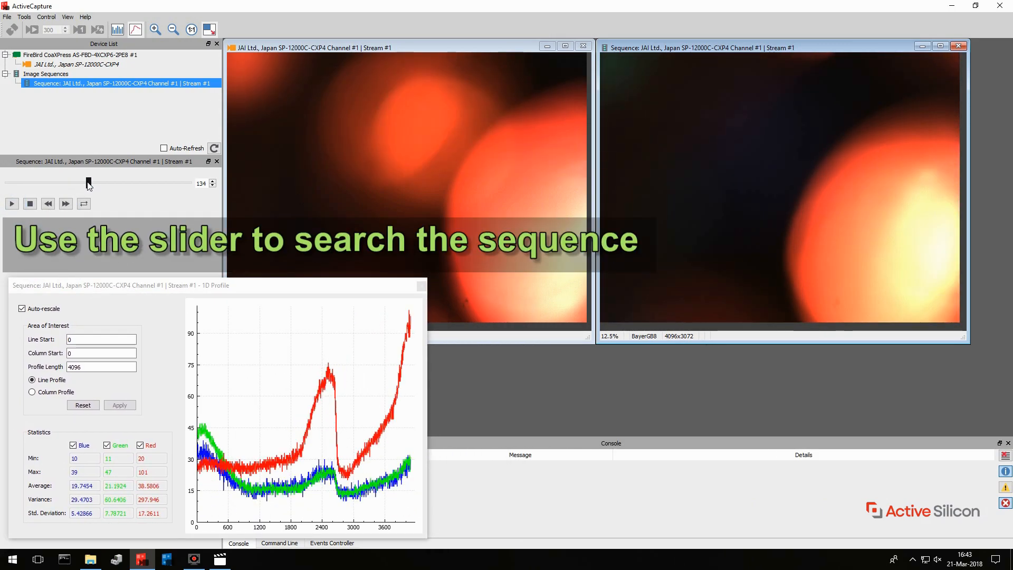
drag(89, 185, 52, 189)
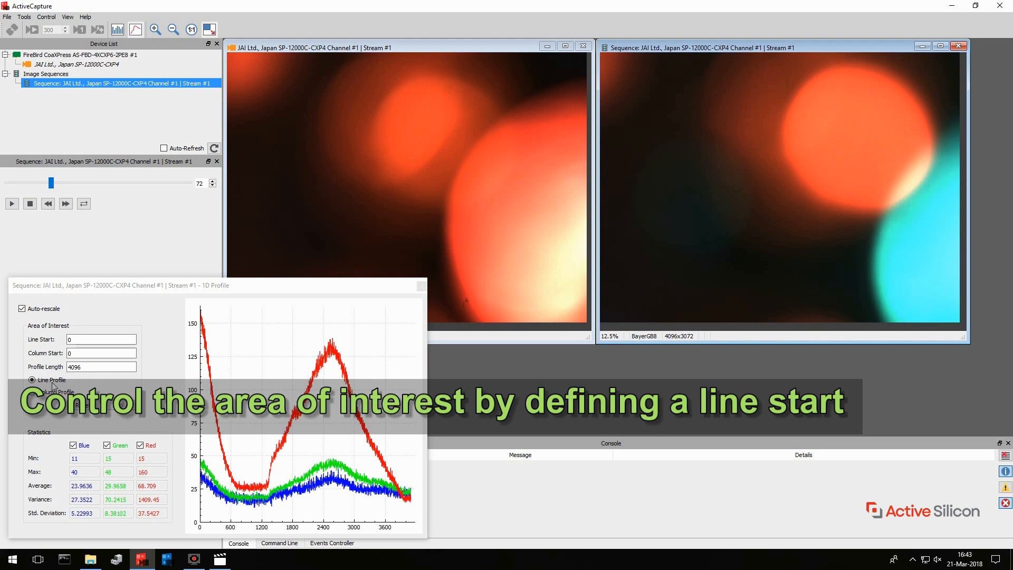
click(76, 339)
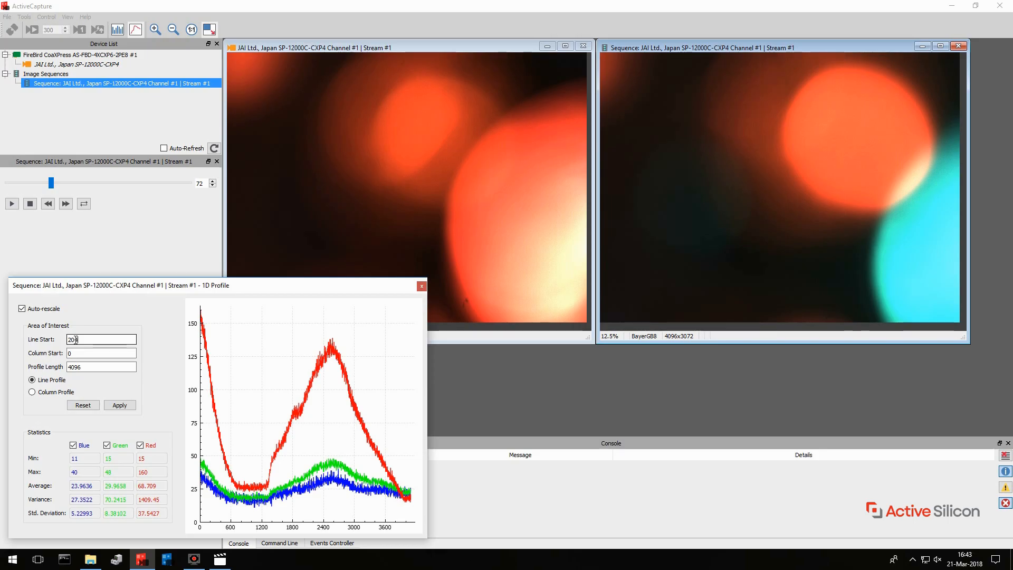
click(125, 405)
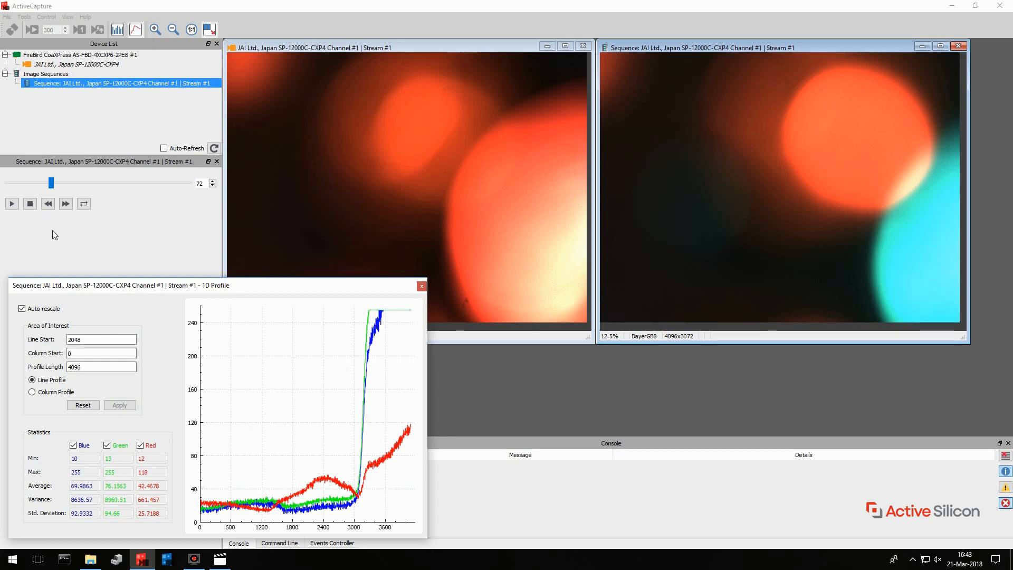
Scan the sequence forward frame by frame from frame 67, step back one frame, and resume playback
drag(50, 183, 47, 184)
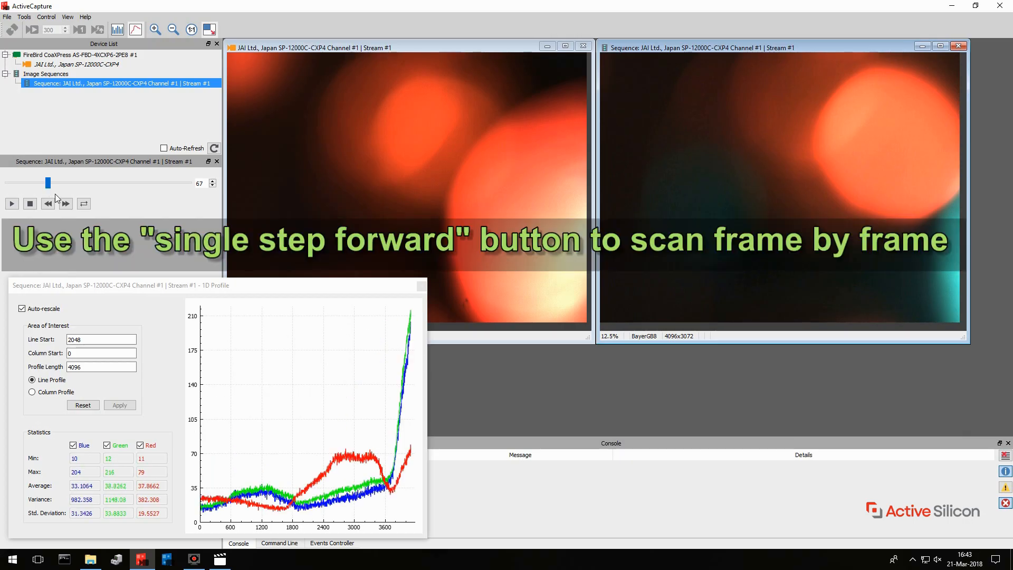
click(66, 203)
click(66, 204)
click(66, 203)
click(66, 203)
click(65, 204)
click(66, 204)
click(66, 204)
click(65, 203)
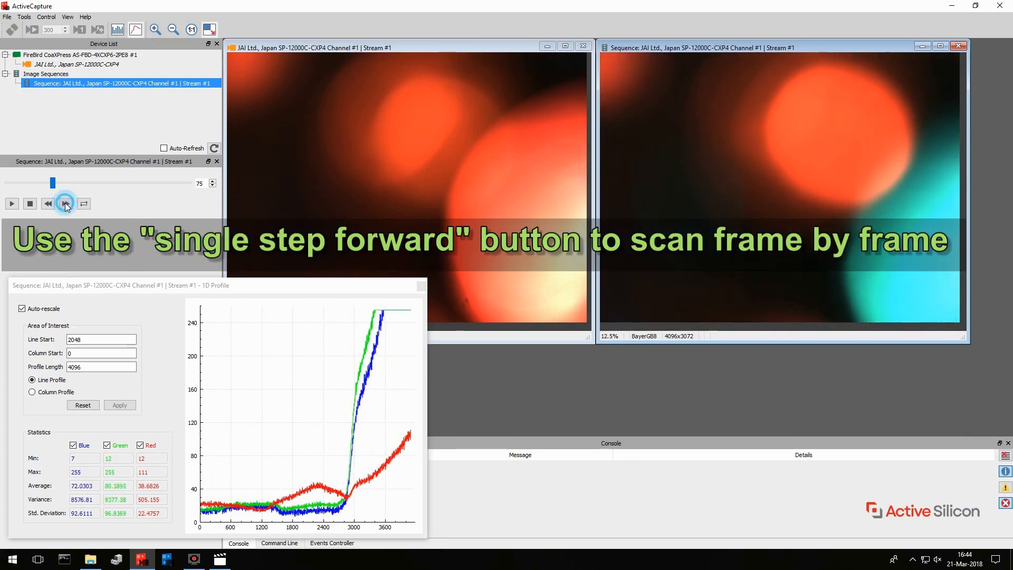
click(51, 202)
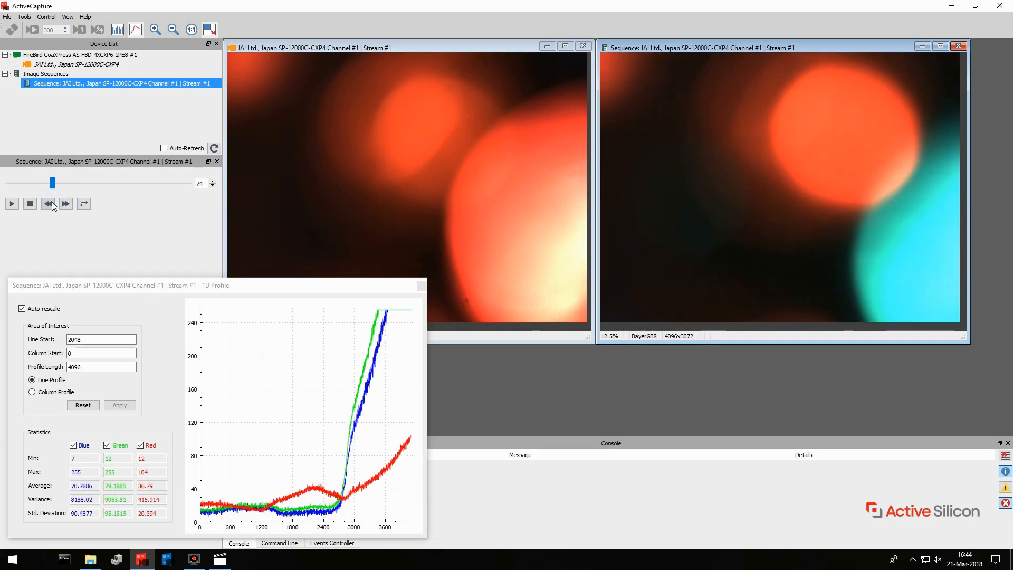
click(13, 204)
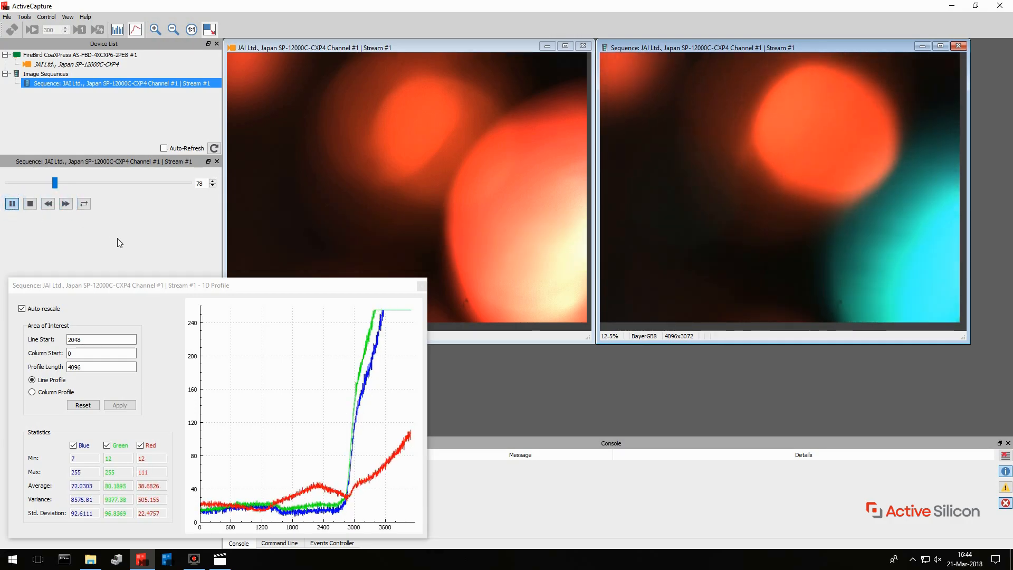